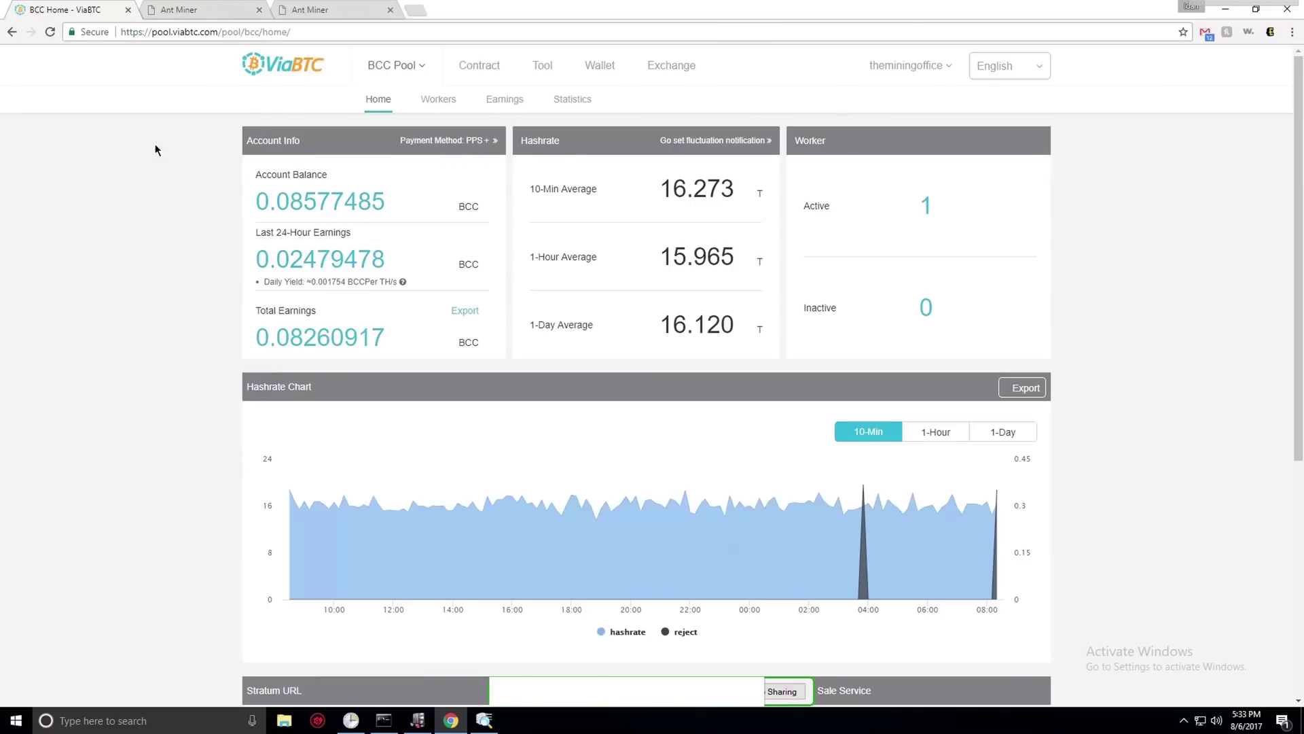
Step: Highlight the viabtc domain in the pool site's web address
left_click(178, 34)
left_click(176, 34)
left_click_drag(177, 33, 219, 33)
left_click(189, 151)
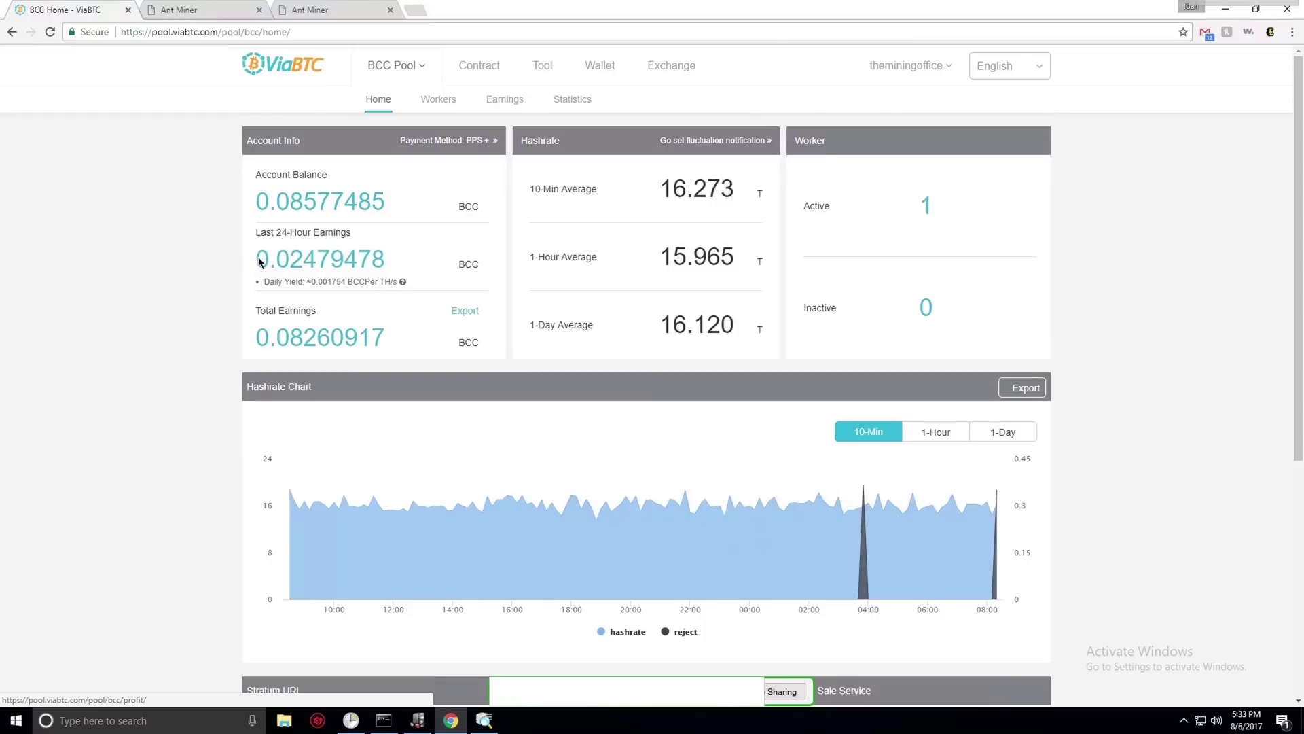
Step: Highlight the Last 24-Hour Earnings figure and the 10-Min Average hashrate value
left_click_drag(252, 262, 388, 267)
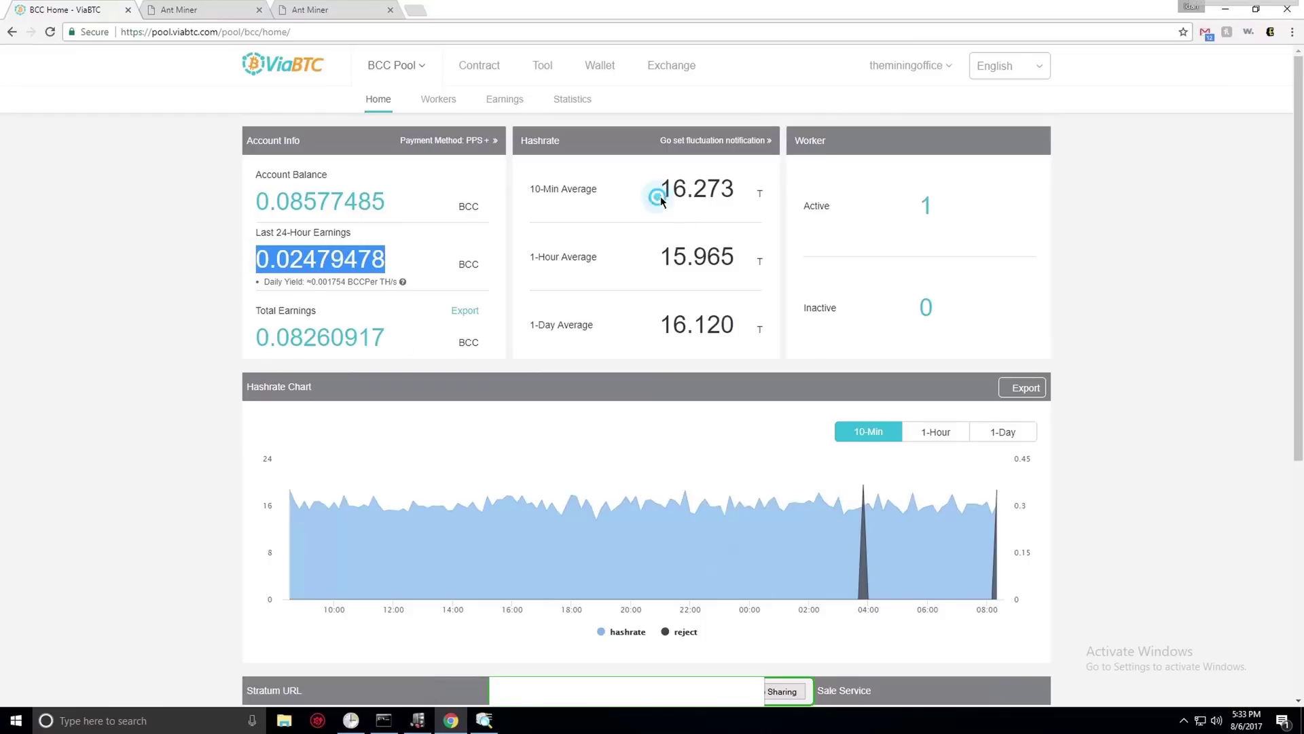
left_click_drag(658, 187, 732, 192)
left_click_drag(254, 260, 316, 262)
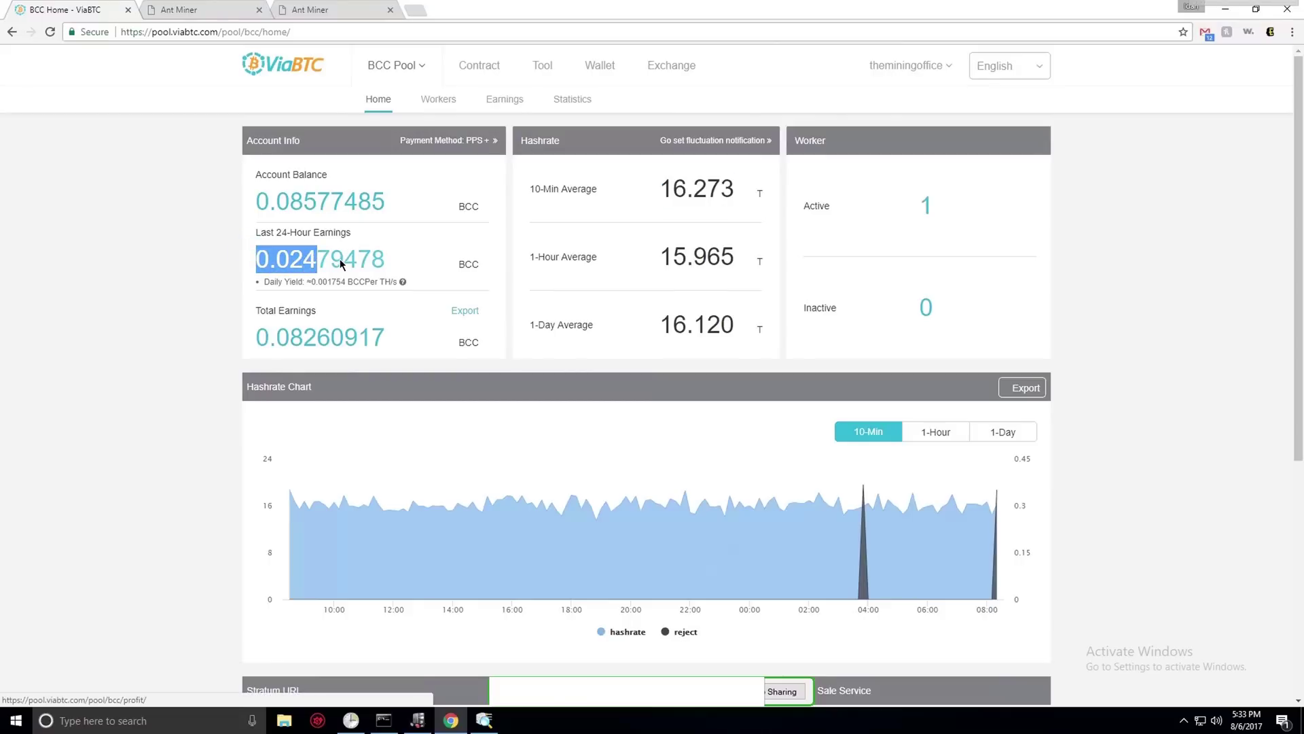
left_click(248, 257)
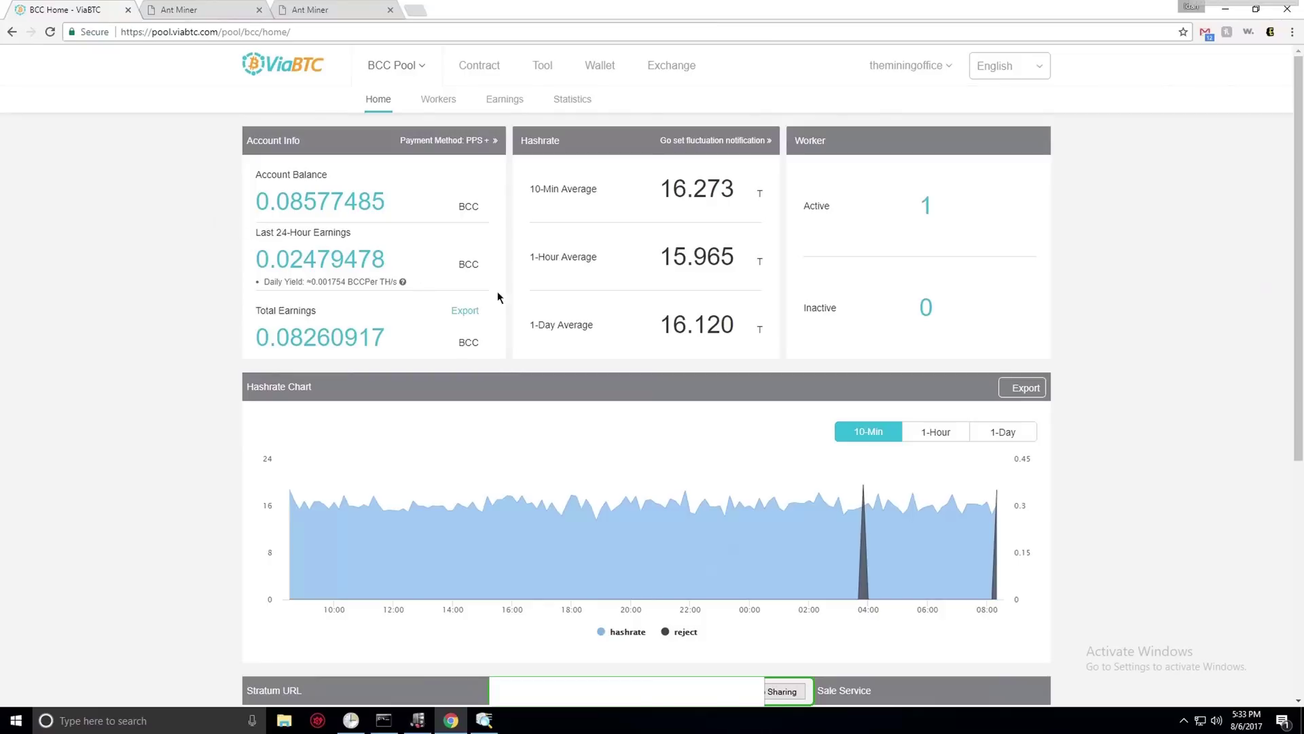
Step: Scroll down and select the stratum URL stratum+tcp://bcc.viabtc.com:3333
scroll(1291, 221, "down", 2)
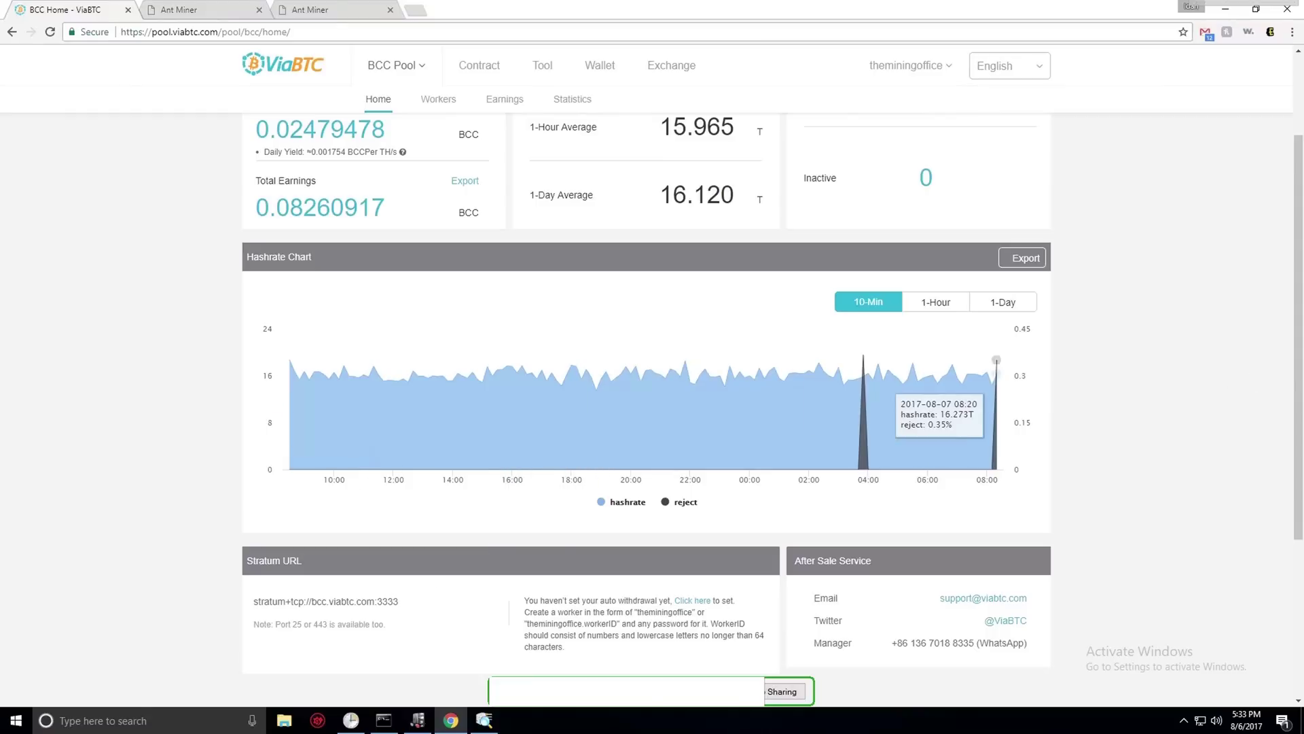
left_click(410, 602)
left_click_drag(409, 602, 332, 604)
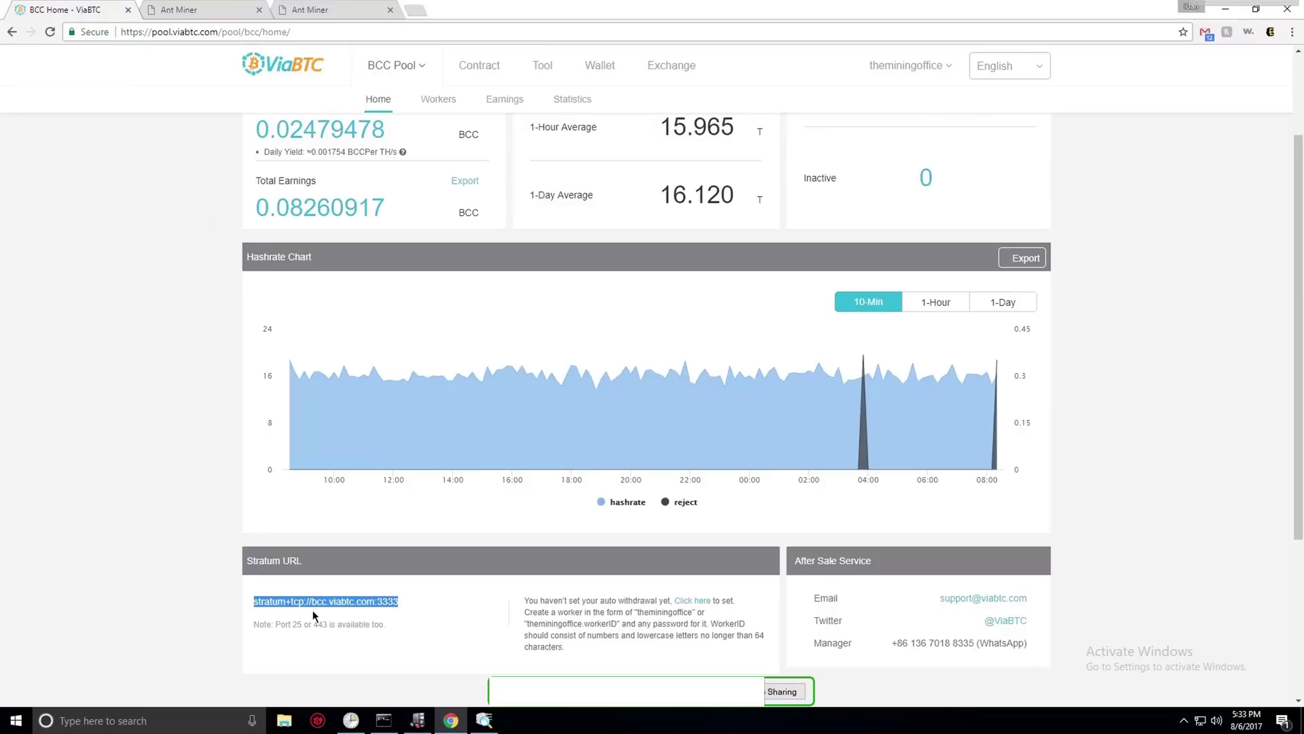
left_click(382, 605)
left_click_drag(370, 609, 248, 606)
left_click(197, 11)
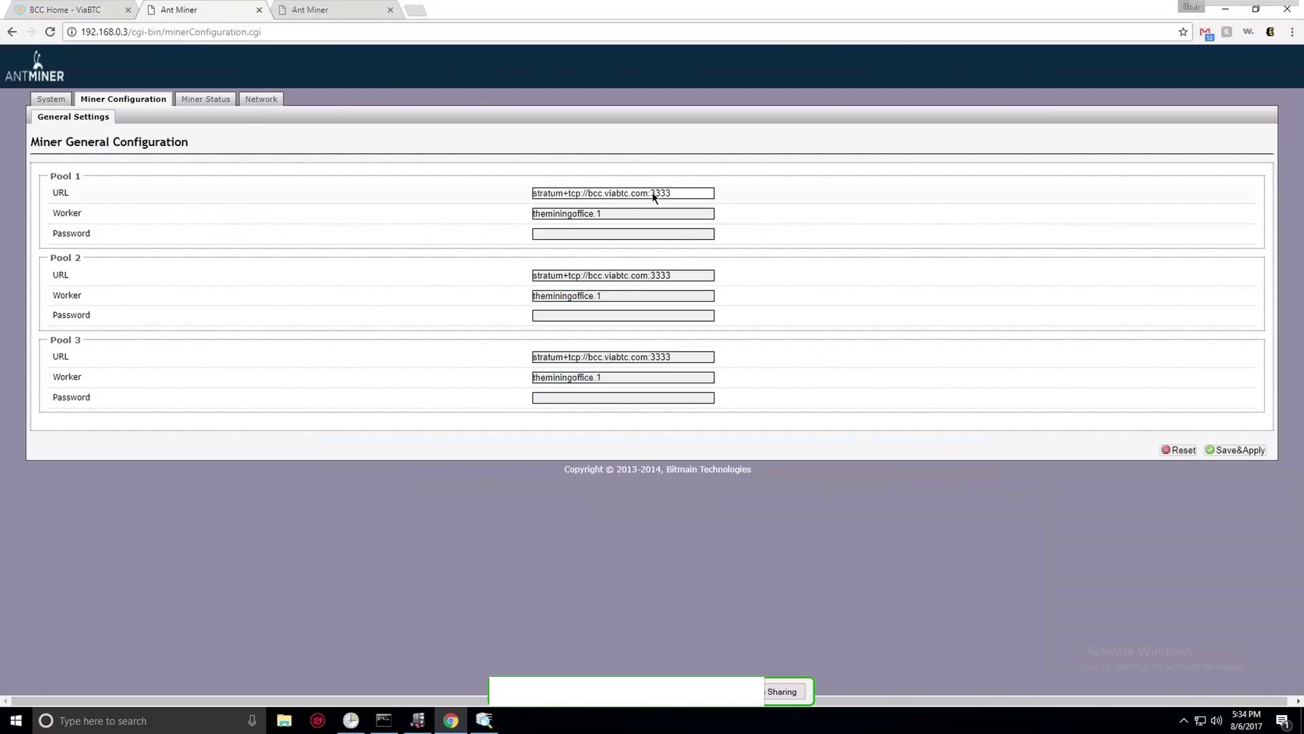
Step: Highlight the Pool 1 and Pool 2 worker names, including the trailing worker number
left_click(602, 217)
left_click_drag(615, 213, 556, 223)
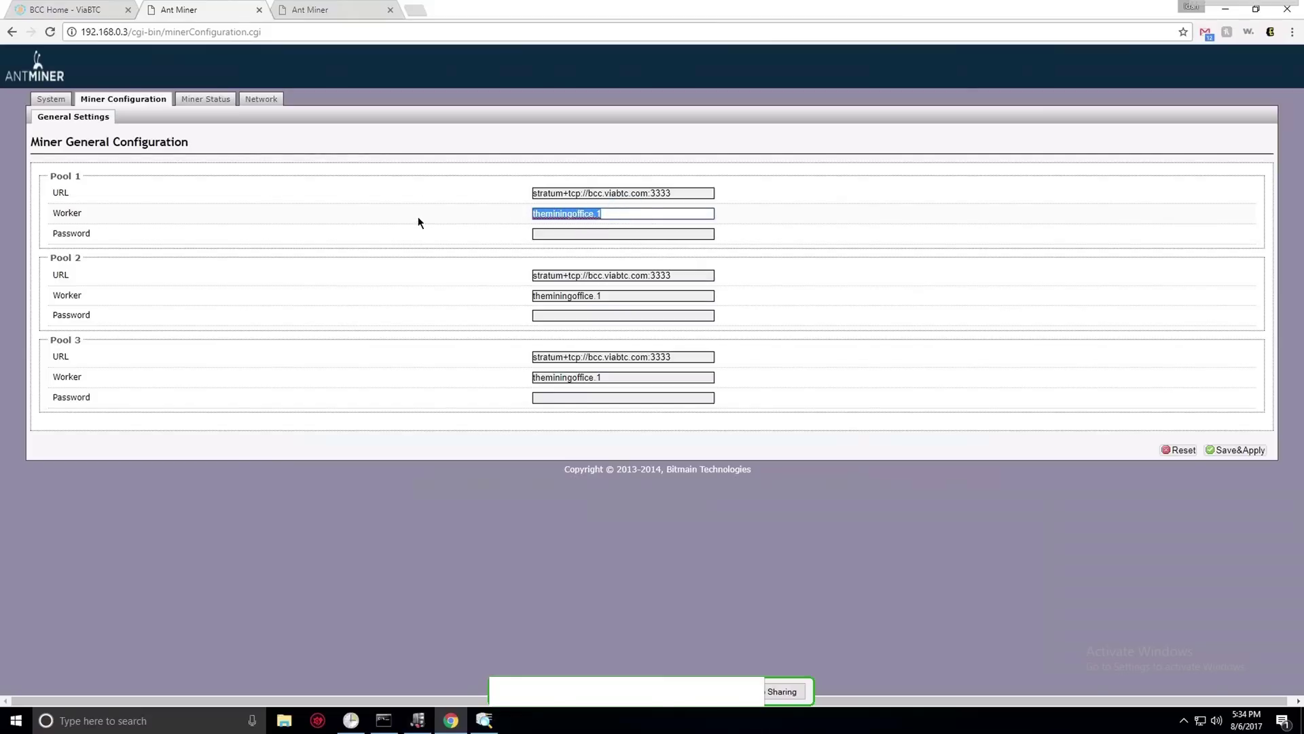
left_click_drag(602, 299, 523, 300)
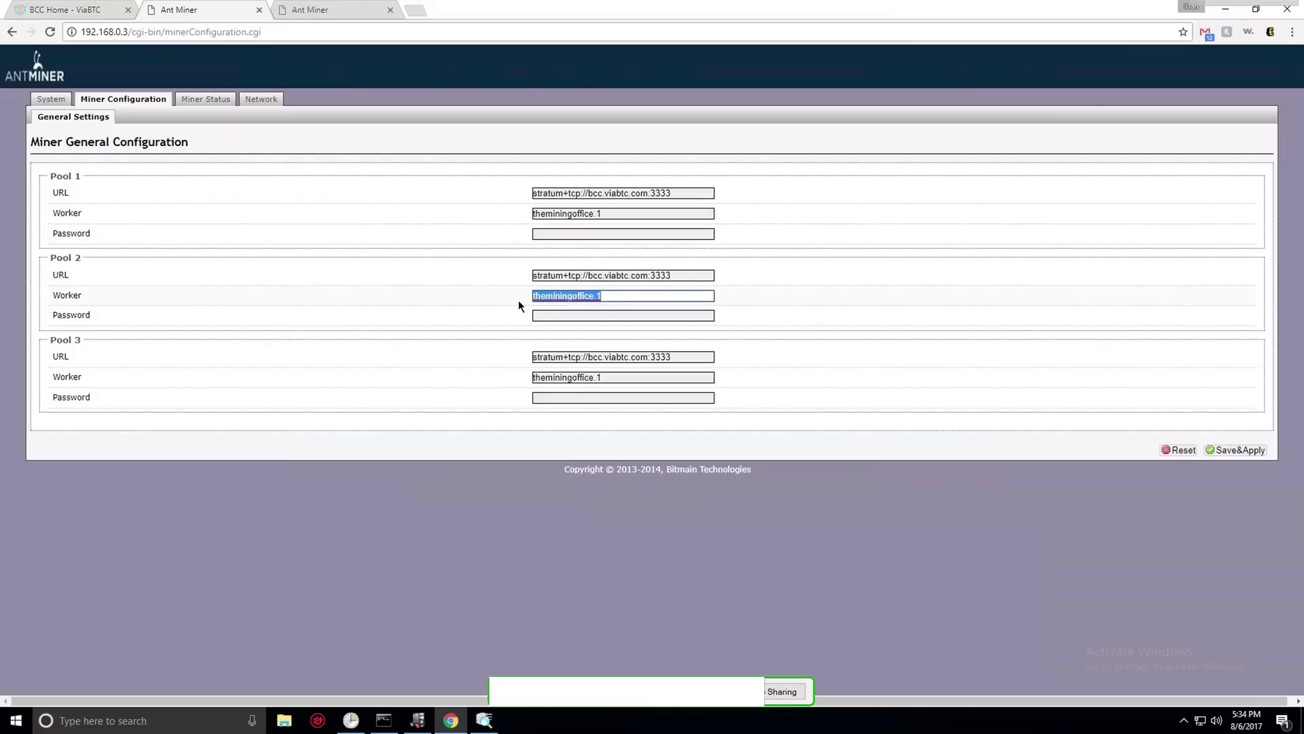
left_click(598, 303)
double_click(597, 299)
left_click(323, 11)
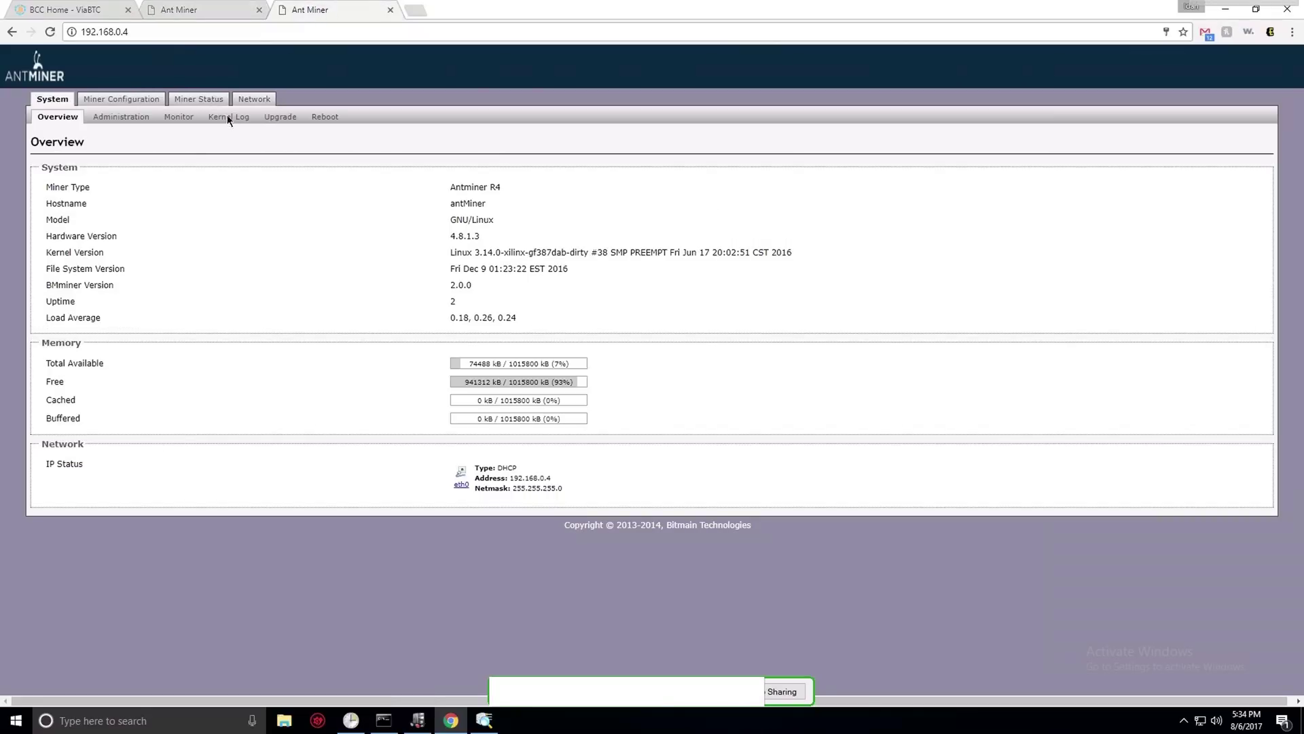
Step: On the 192.168.0.4 miner, highlight the bcc Pool 1 URL and confirm all pools are Alive
left_click(186, 100)
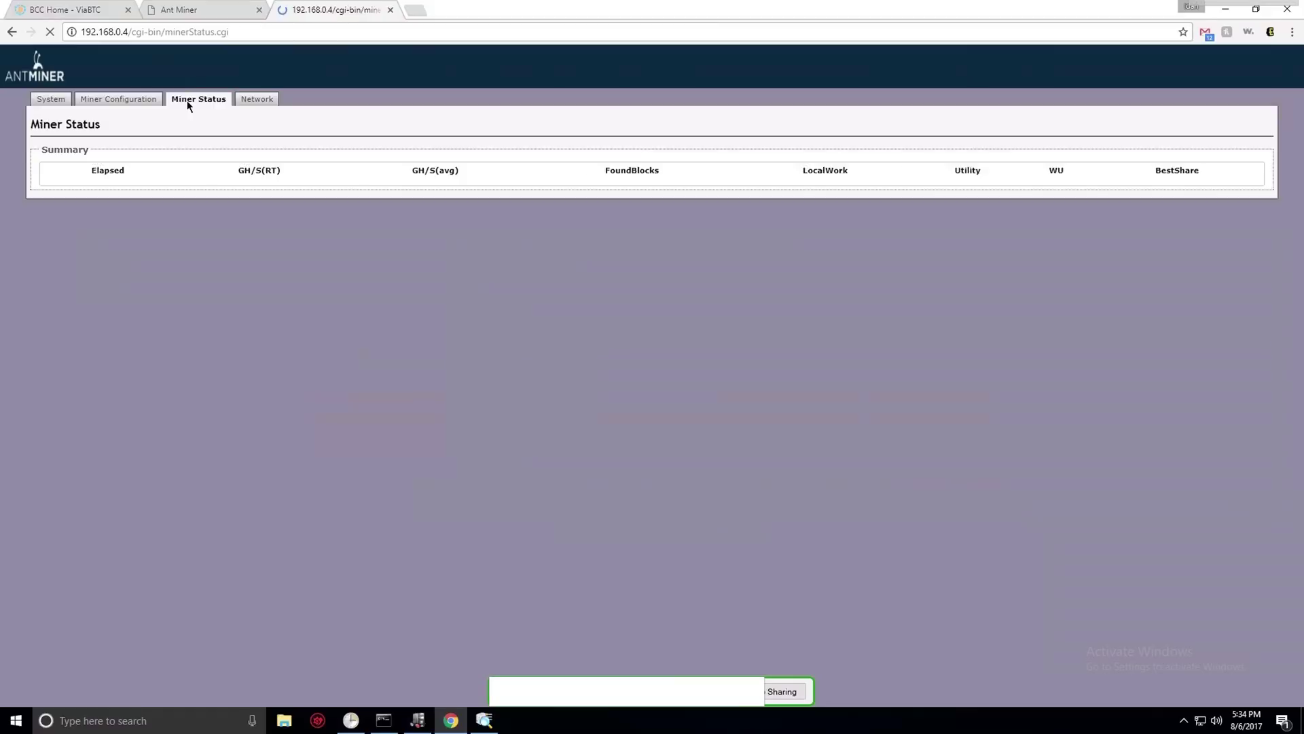
left_click(127, 103)
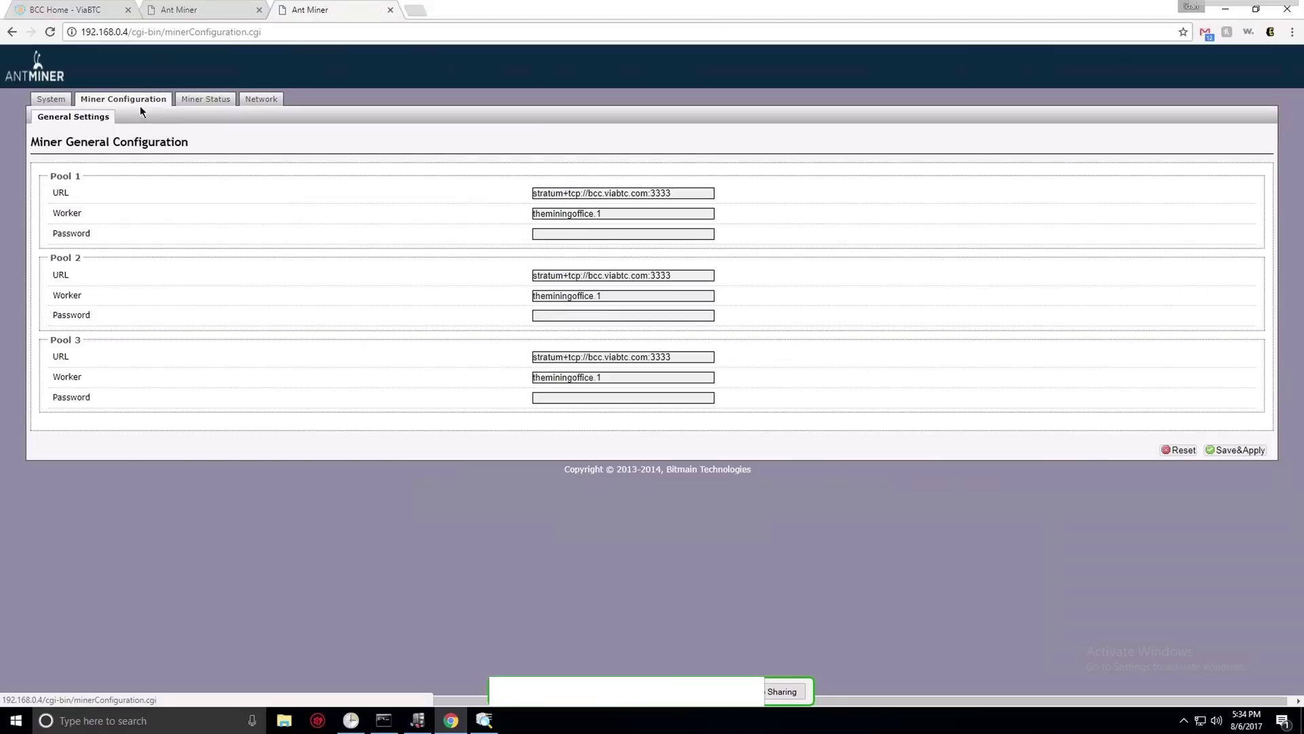
left_click_drag(669, 192, 529, 194)
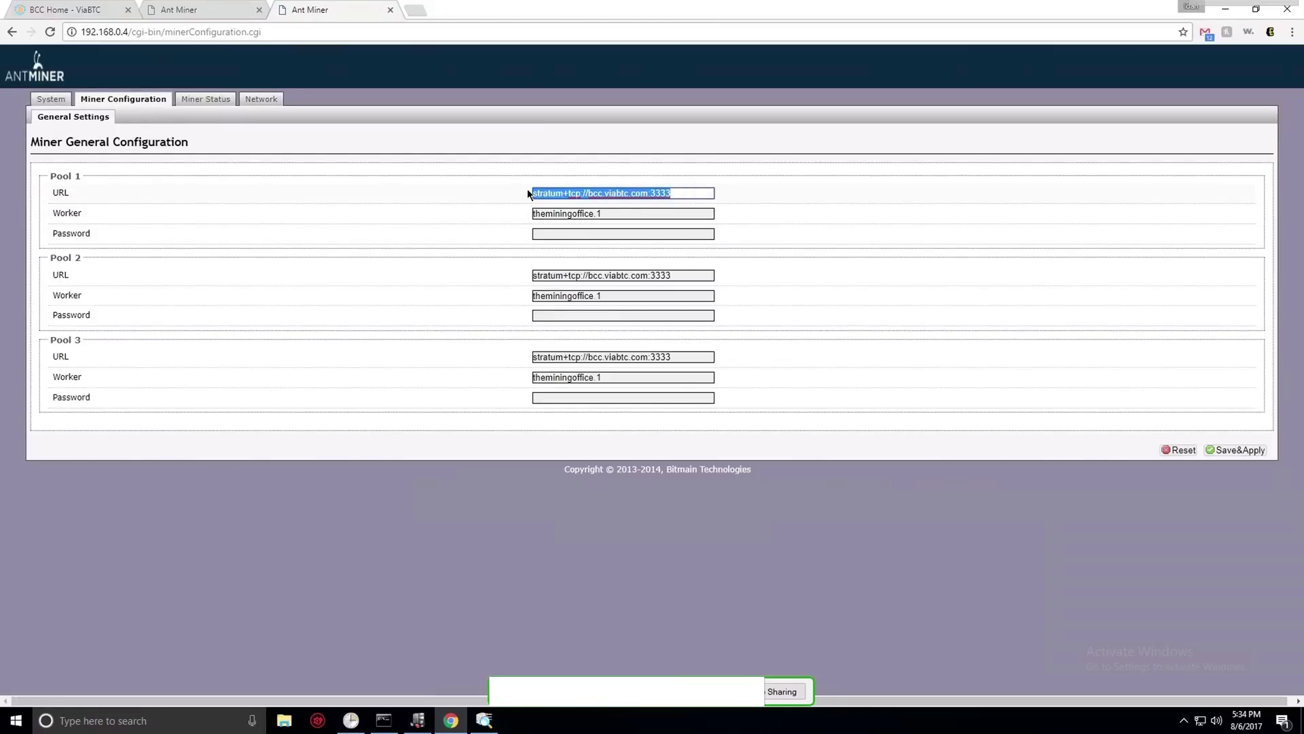
left_click(617, 194)
left_click_drag(588, 193, 602, 194)
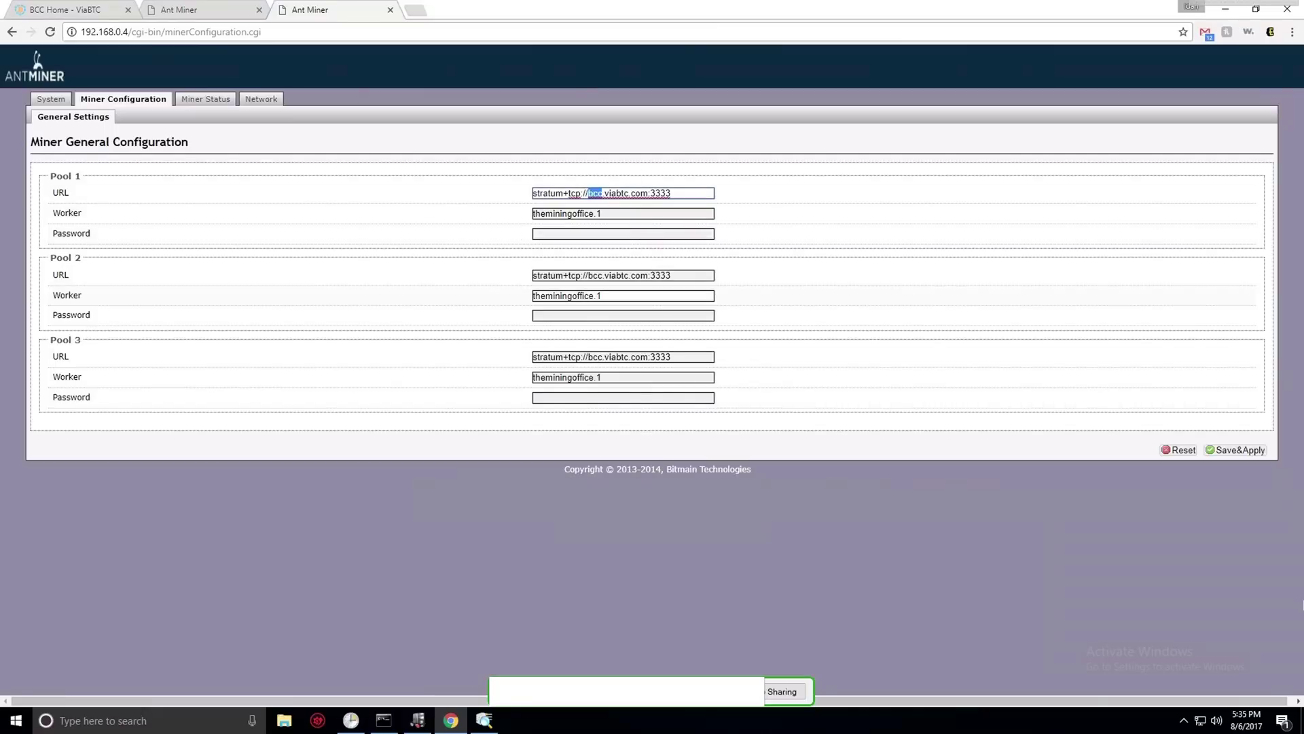
left_click(198, 100)
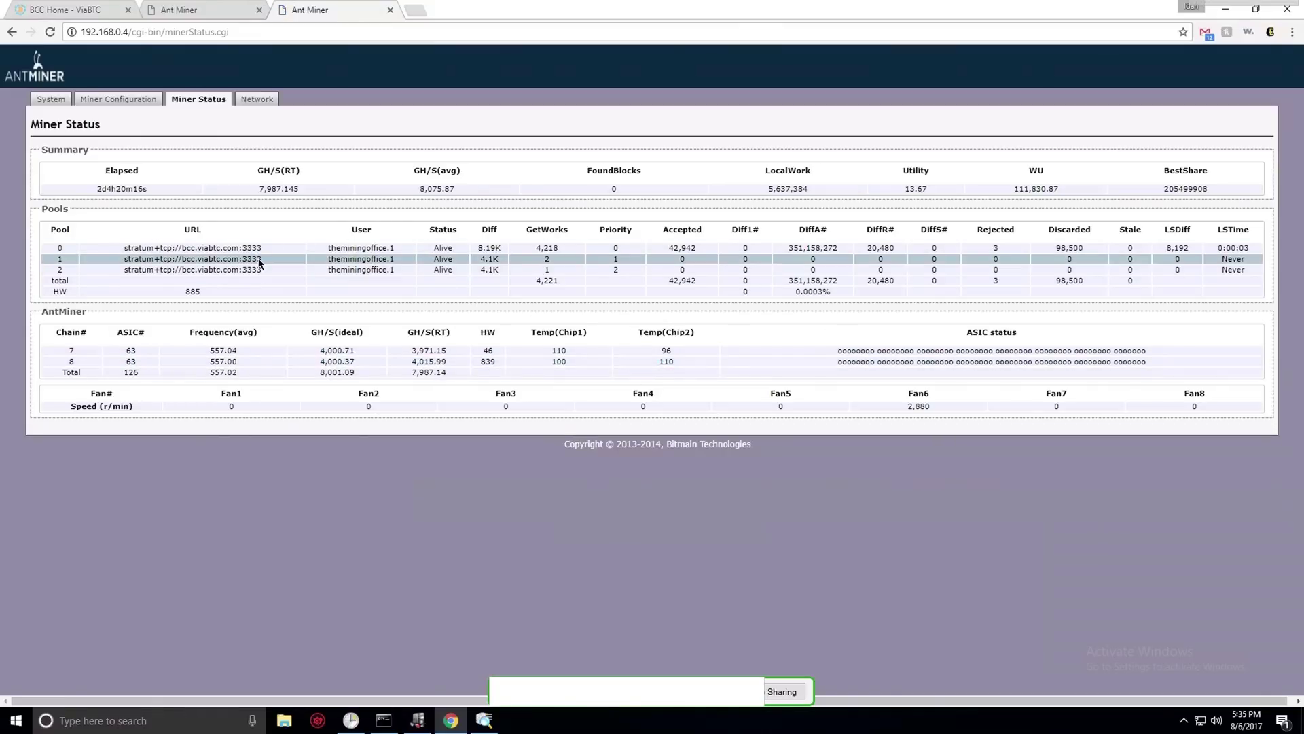
key("ctrl+Tab")
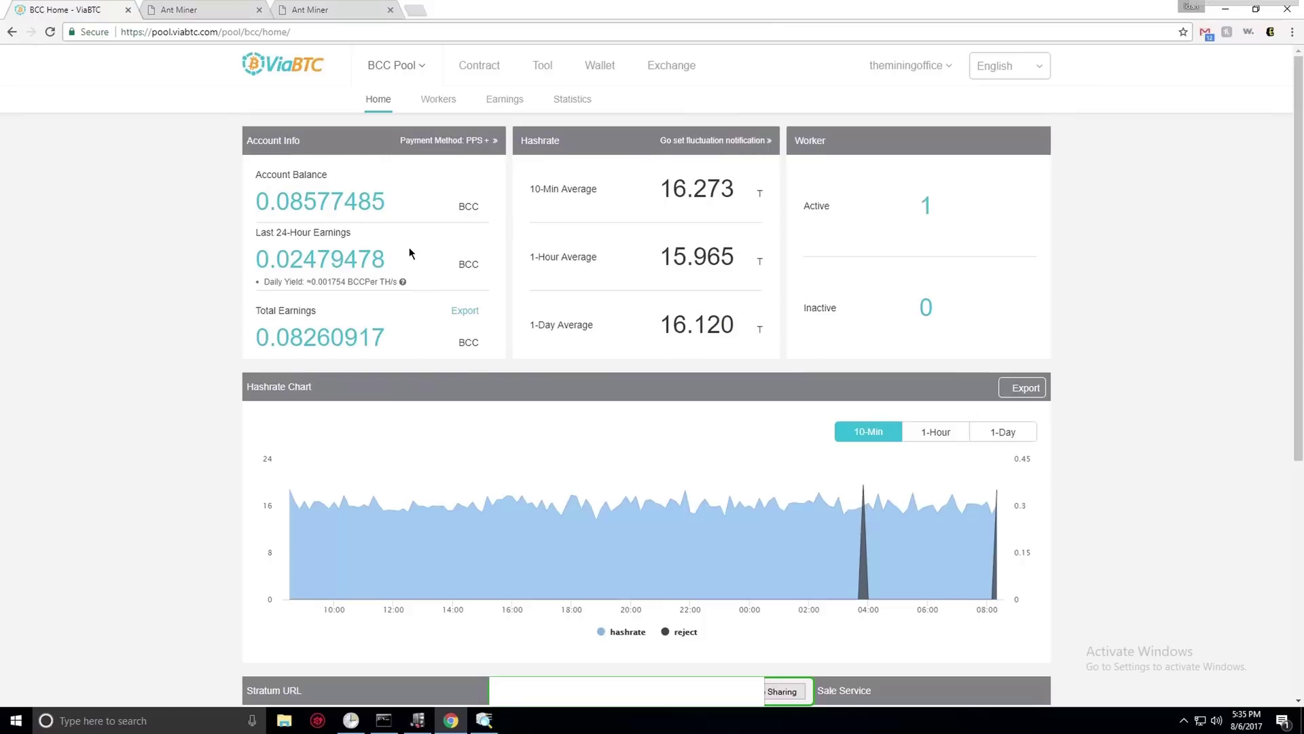
Step: Review BCC pool Statistics: 301 coins, 23 blocks, 94.84% luck, plus hashrate and daily luck charts
mouse_move(394, 65)
left_click(567, 99)
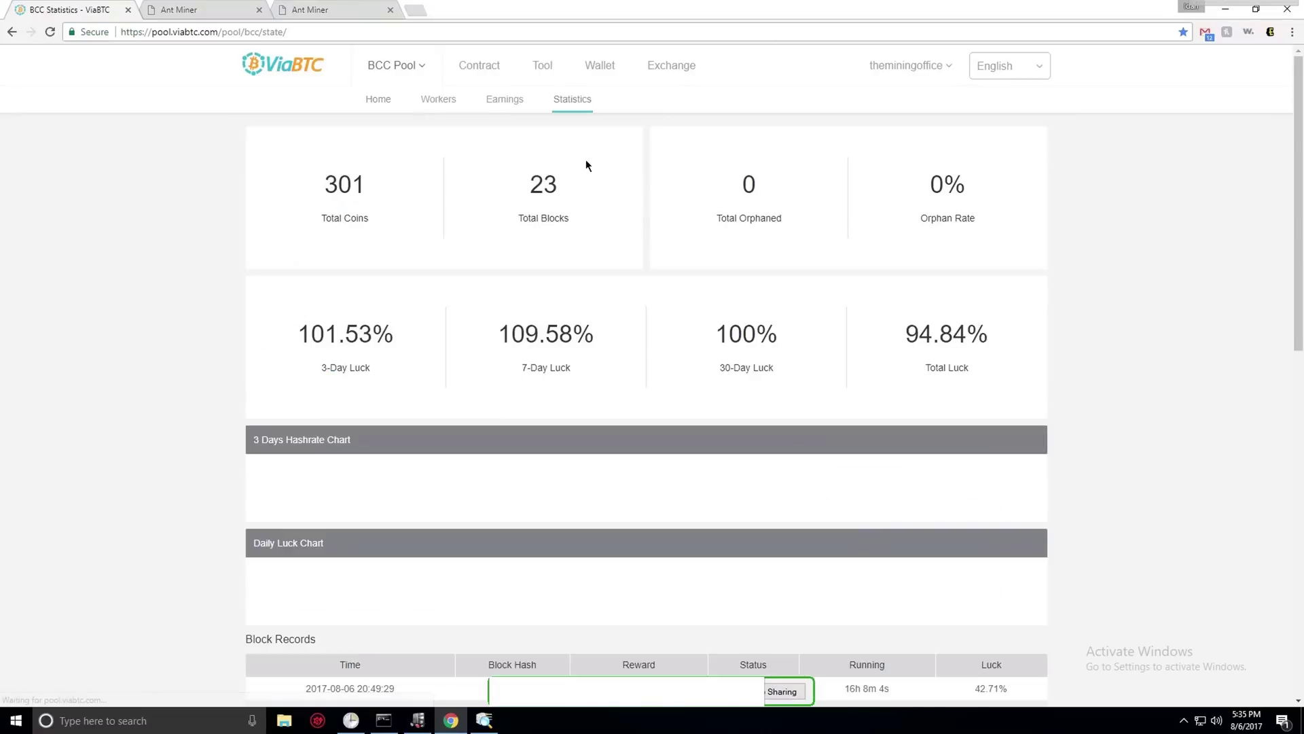
scroll(741, 436, "down", 8)
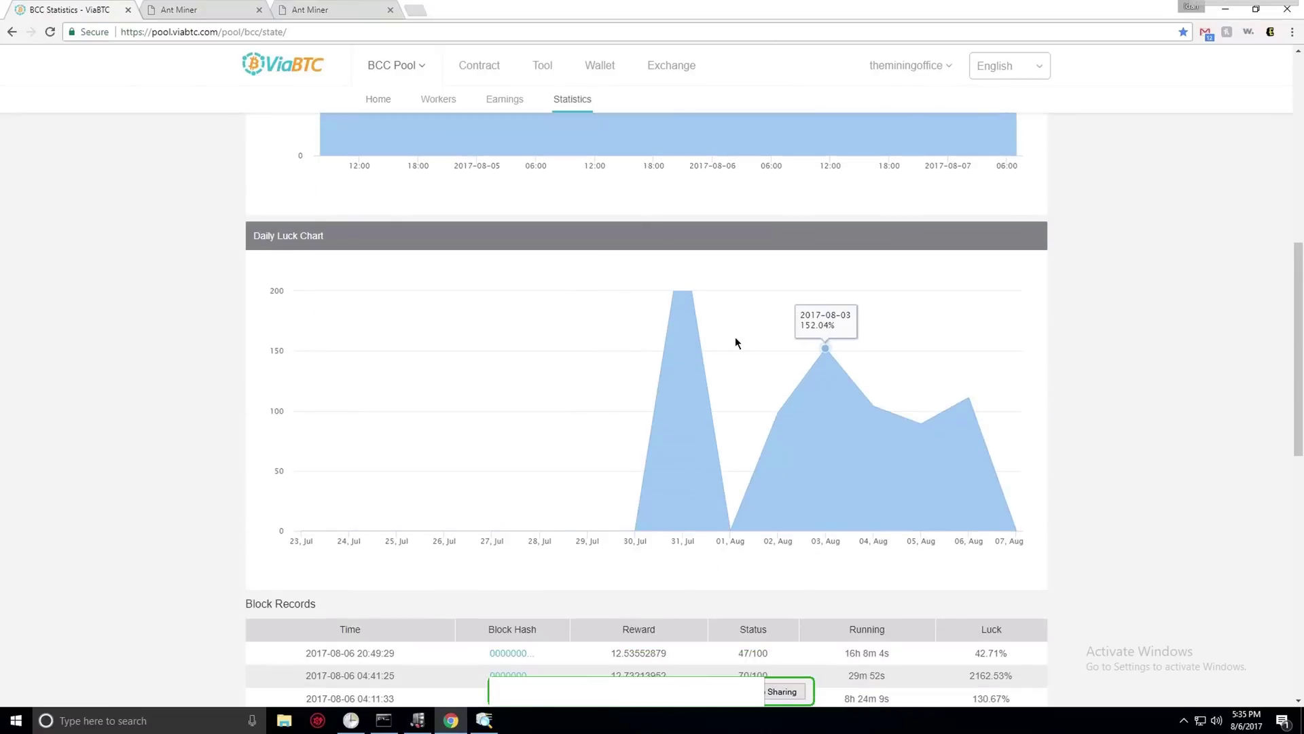
scroll(735, 337, "up", 8)
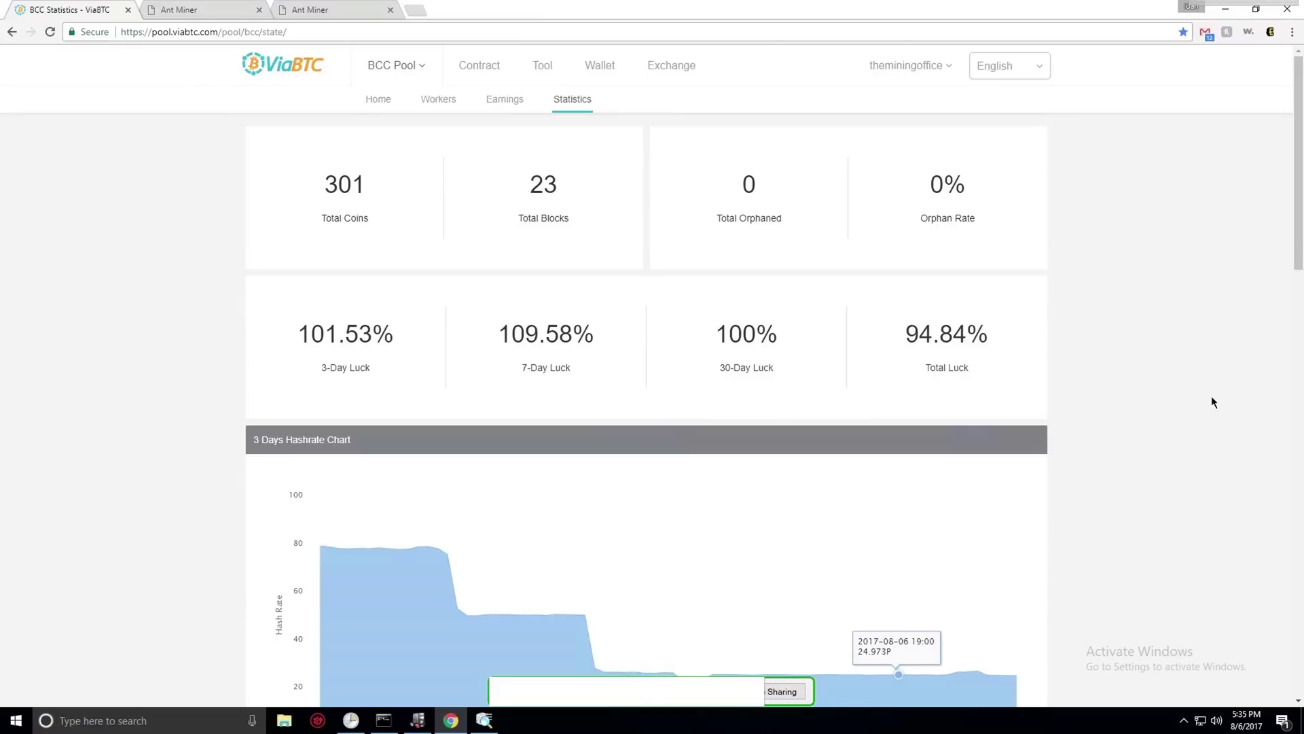
scroll(1301, 275, "down", 1)
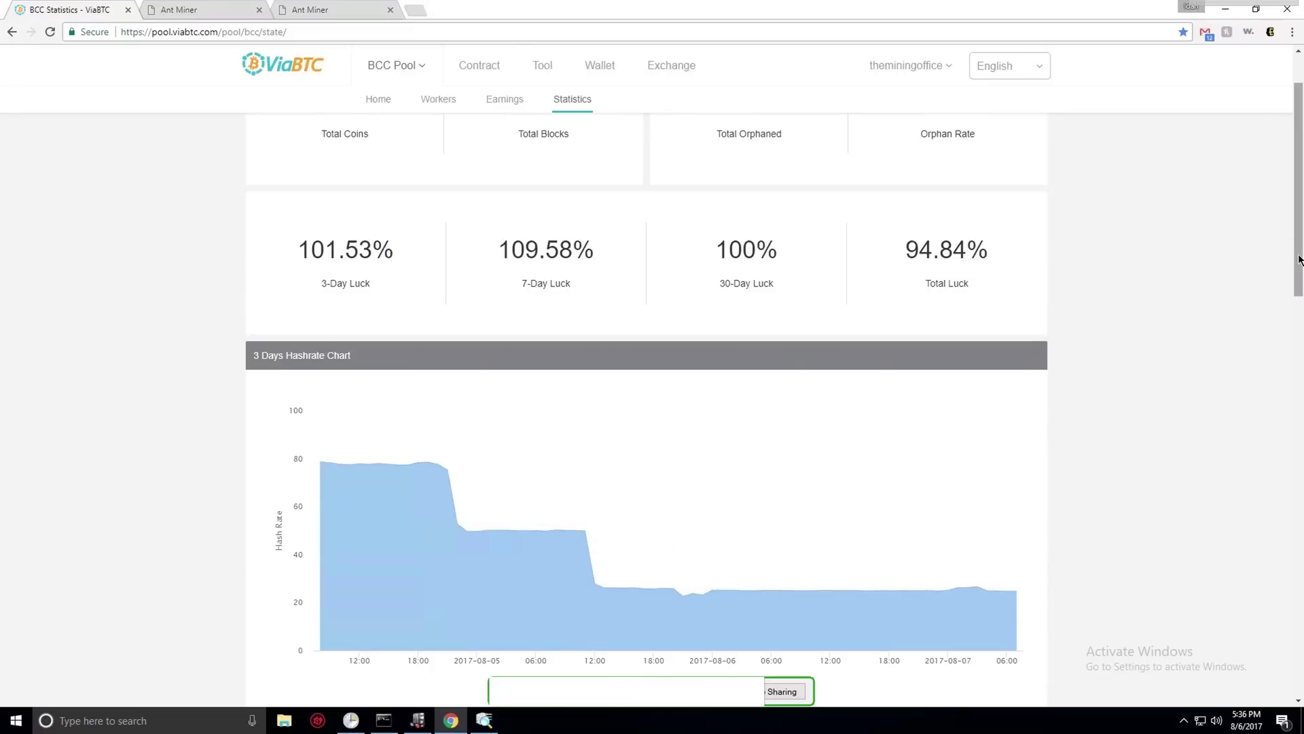
scroll(1298, 306, "down", 3)
scroll(1298, 362, "down", 5)
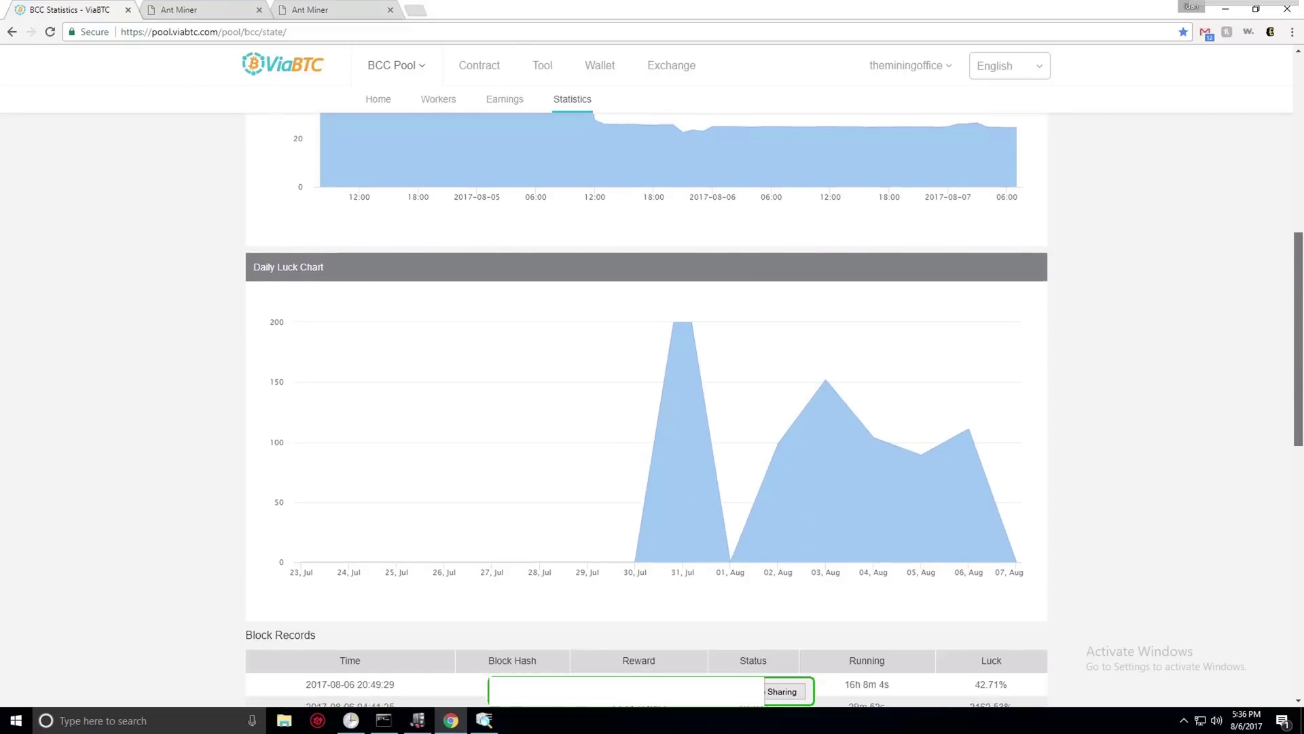
scroll(1297, 362, "up", 7)
scroll(1294, 272, "up", 3)
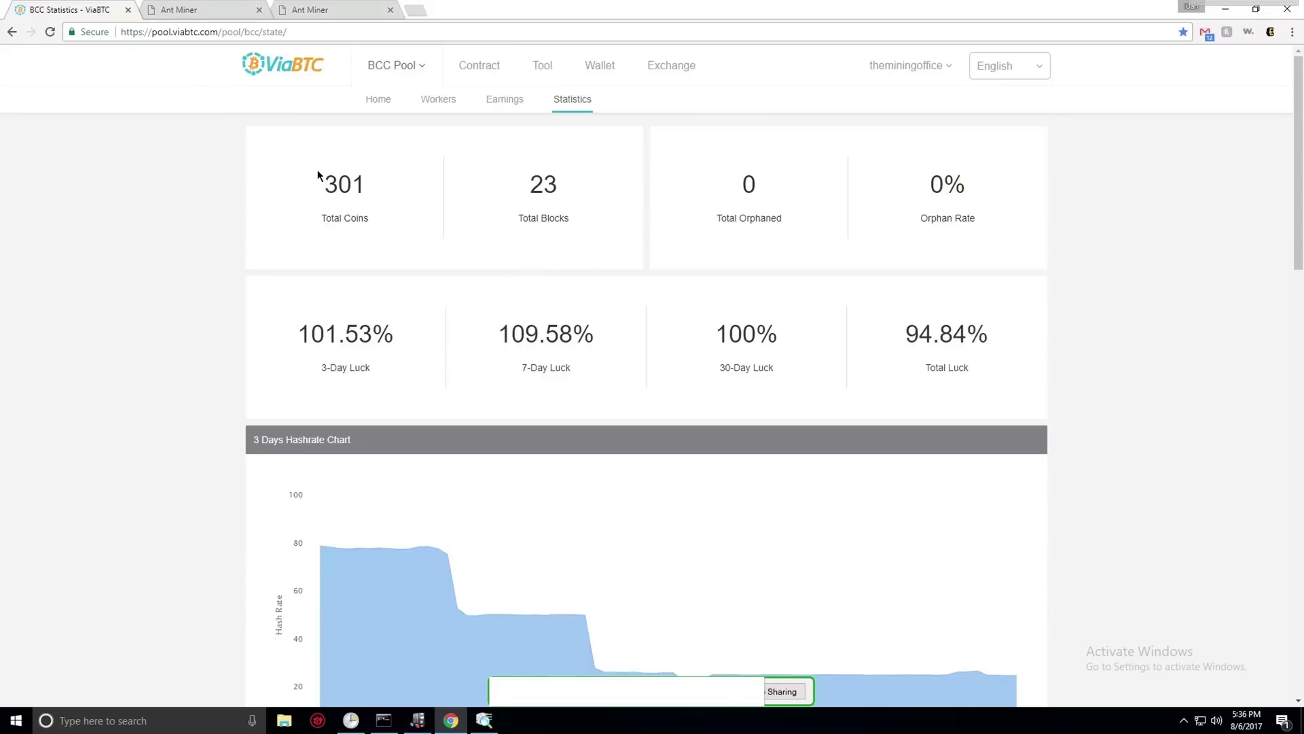
left_click(383, 61)
scroll(1298, 163, "down", 3)
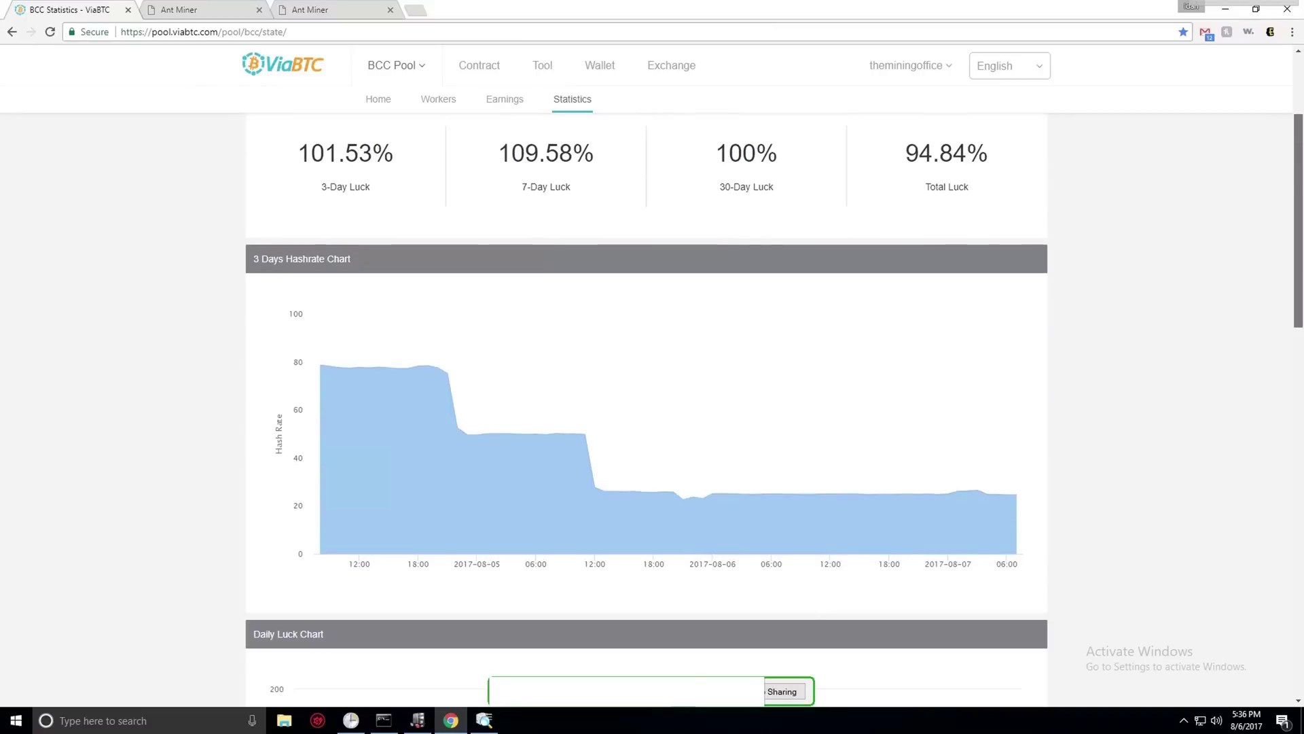
mouse_move(821, 337)
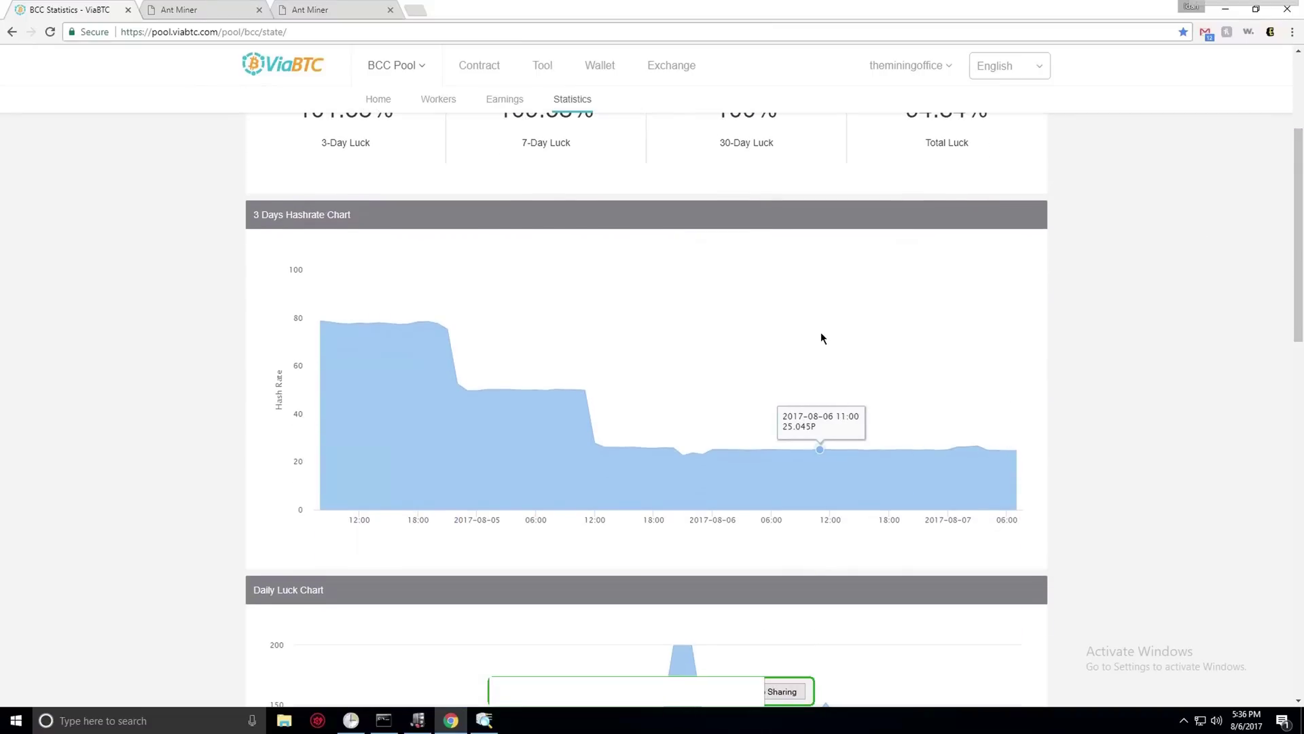